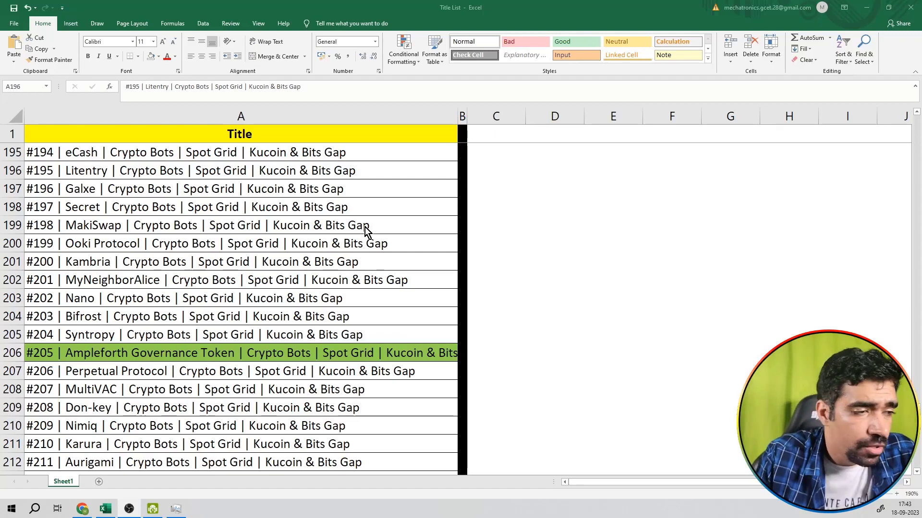
pyautogui.click(866, 8)
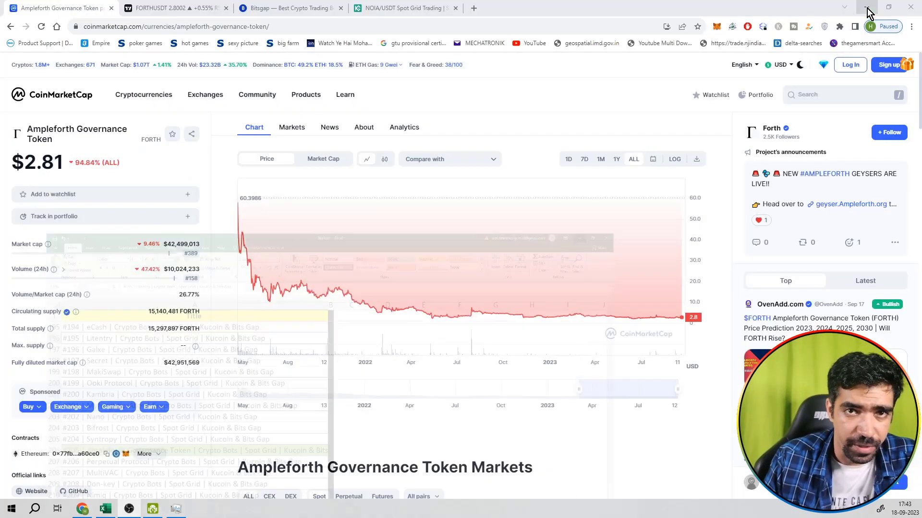
pyautogui.click(839, 99)
pyautogui.write('forth')
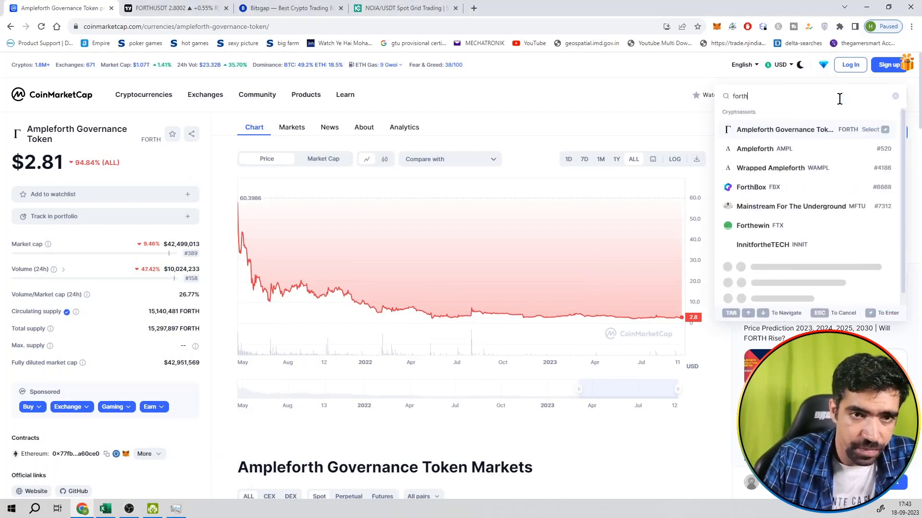
pyautogui.click(826, 134)
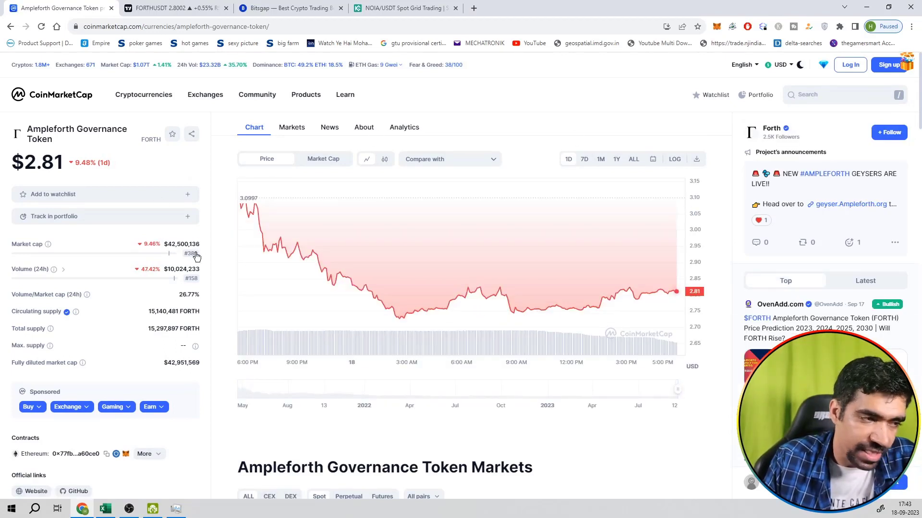
pyautogui.moveTo(191, 254); pyautogui.dragTo(190, 257)
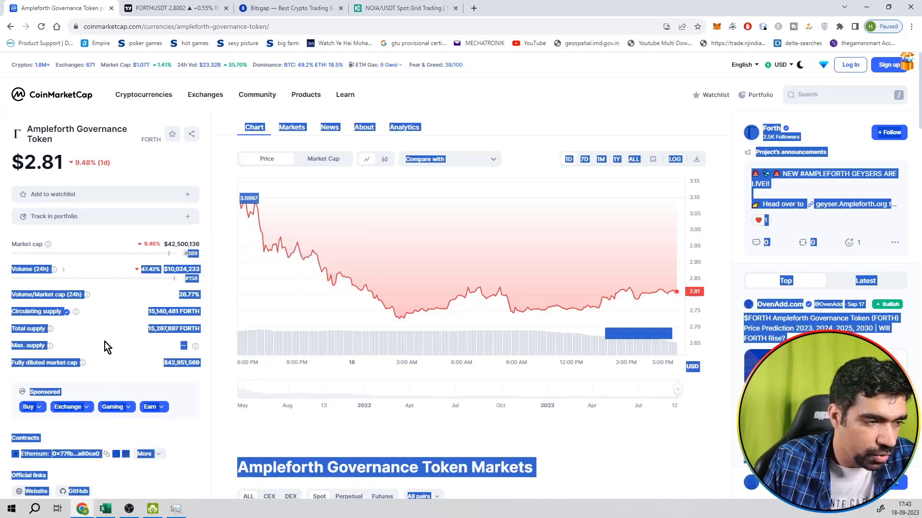
pyautogui.click(41, 27)
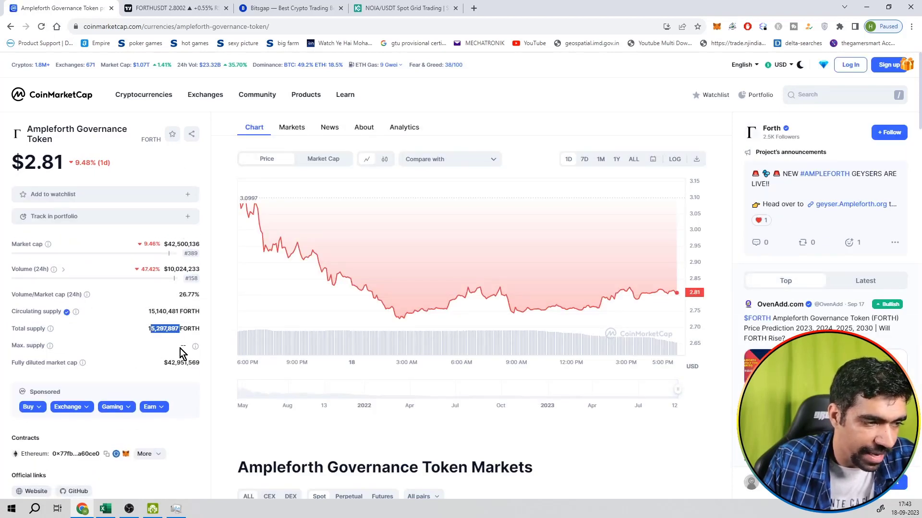
pyautogui.moveTo(183, 354); pyautogui.dragTo(171, 346)
pyautogui.doubleClick(167, 327)
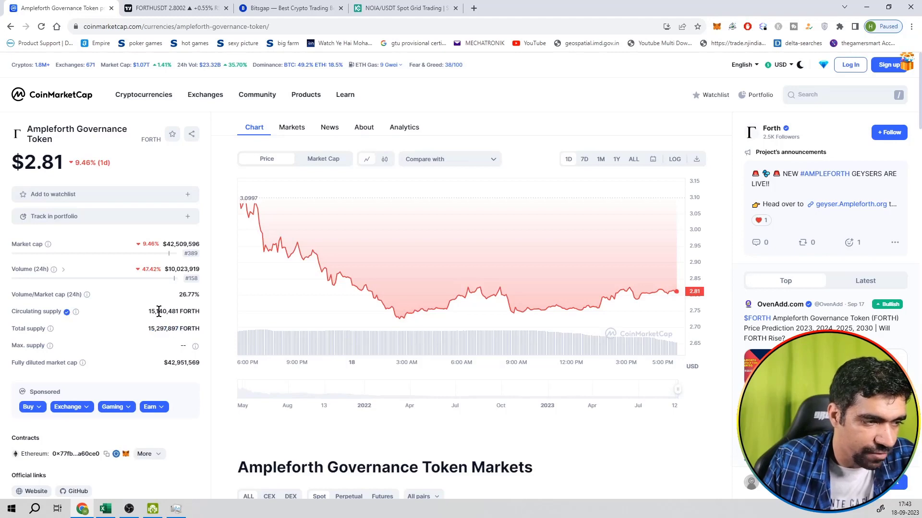
pyautogui.click(296, 130)
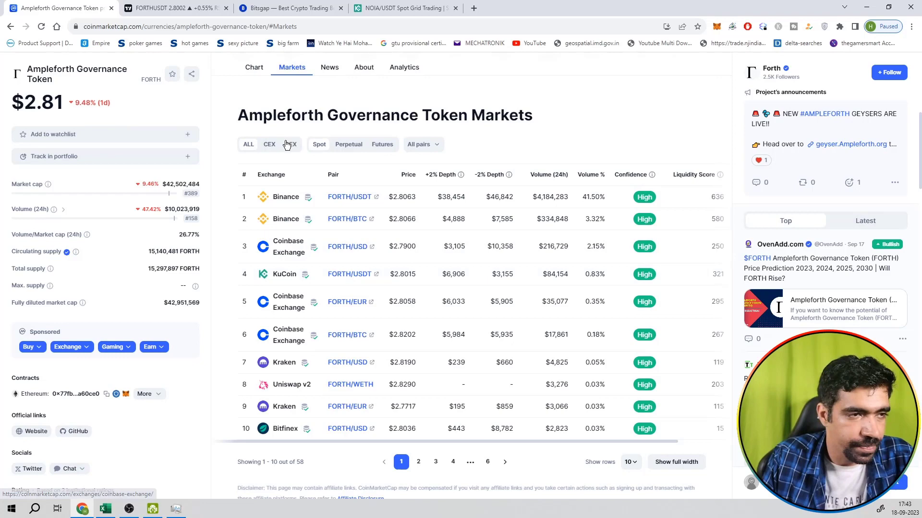
pyautogui.scroll(7, 300, 144)
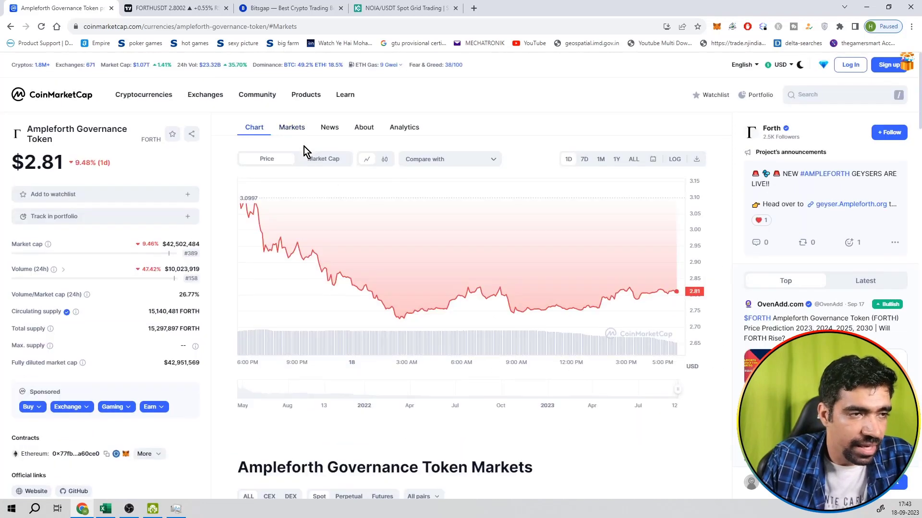
pyautogui.click(633, 159)
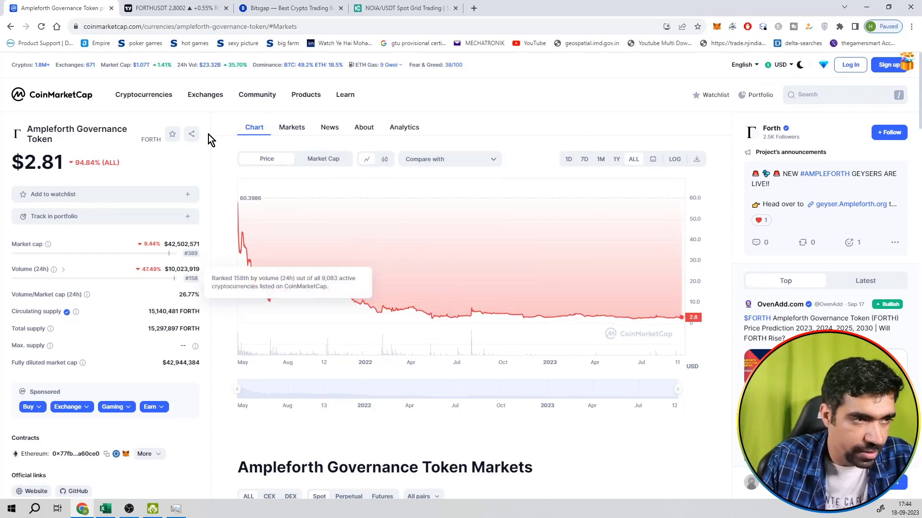
# Open the Ampleforth website and FORTH contract in background tabs, then show Etherscan's Holders list
pyautogui.middleClick(40, 493)
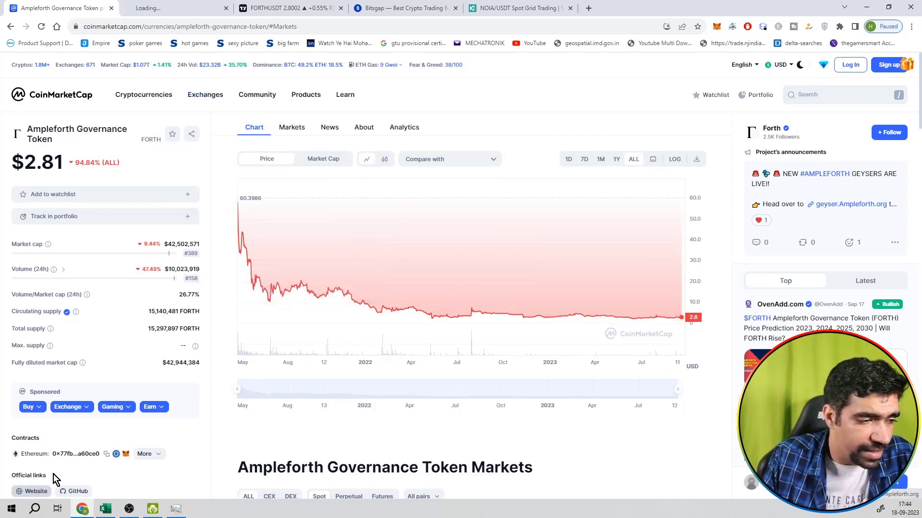
pyautogui.middleClick(52, 459)
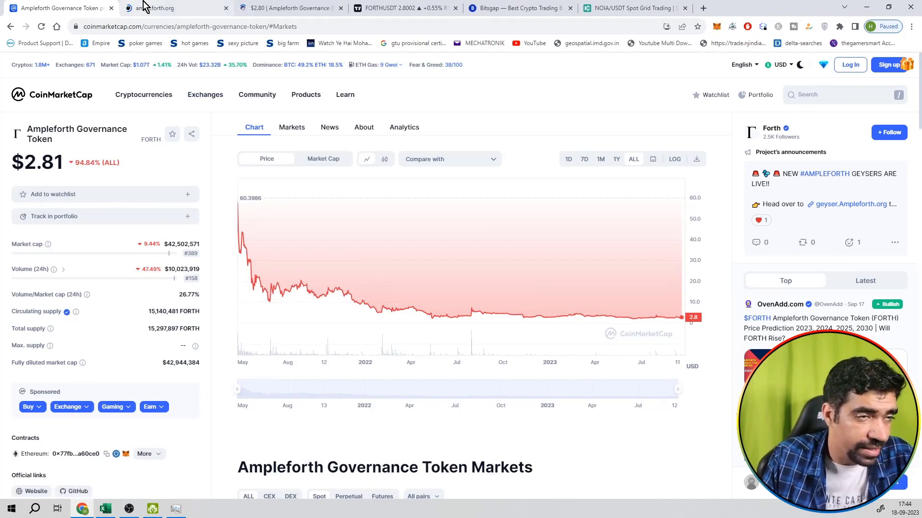
pyautogui.click(288, 7)
pyautogui.click(184, 321)
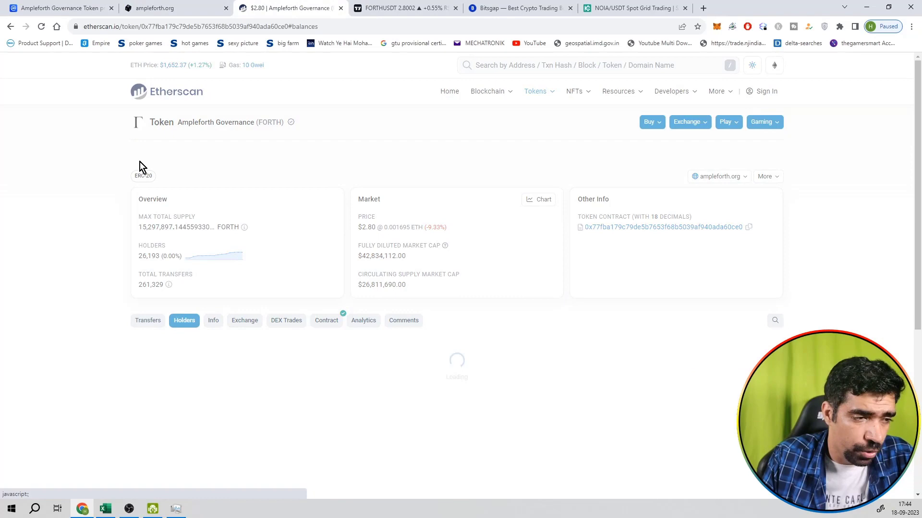
# Glance at ampleforth.org, then review and highlight the top eight FORTH holders on Etherscan
pyautogui.click(202, 8)
pyautogui.scroll(-10, 625, 255)
pyautogui.scroll(8, 626, 255)
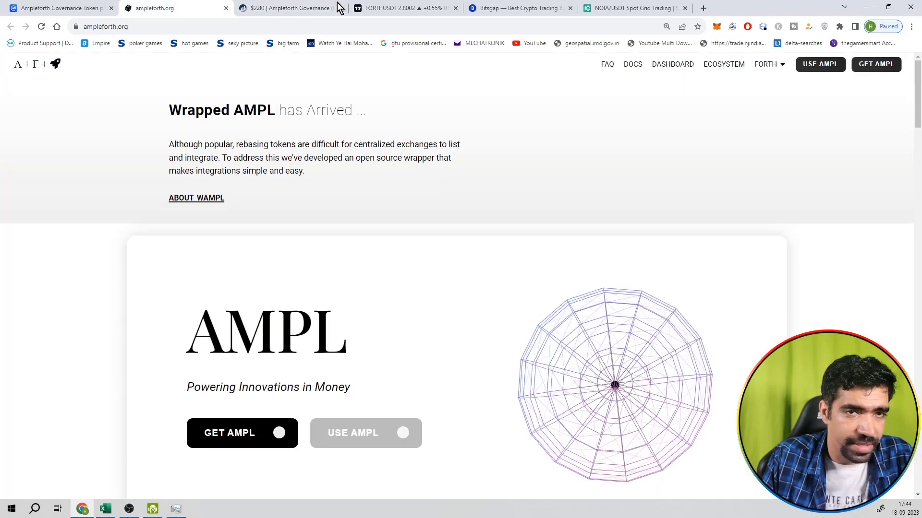
pyautogui.click(334, 7)
pyautogui.scroll(-3, 224, 338)
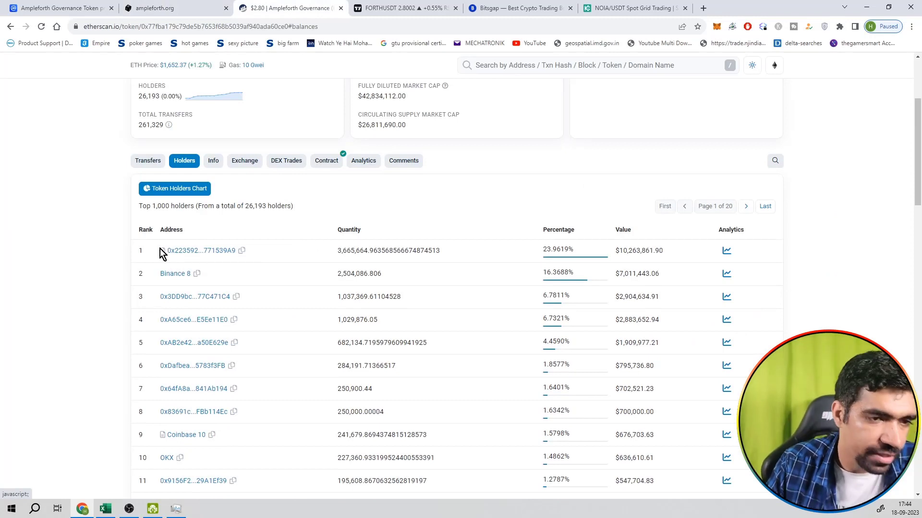
pyautogui.doubleClick(160, 274)
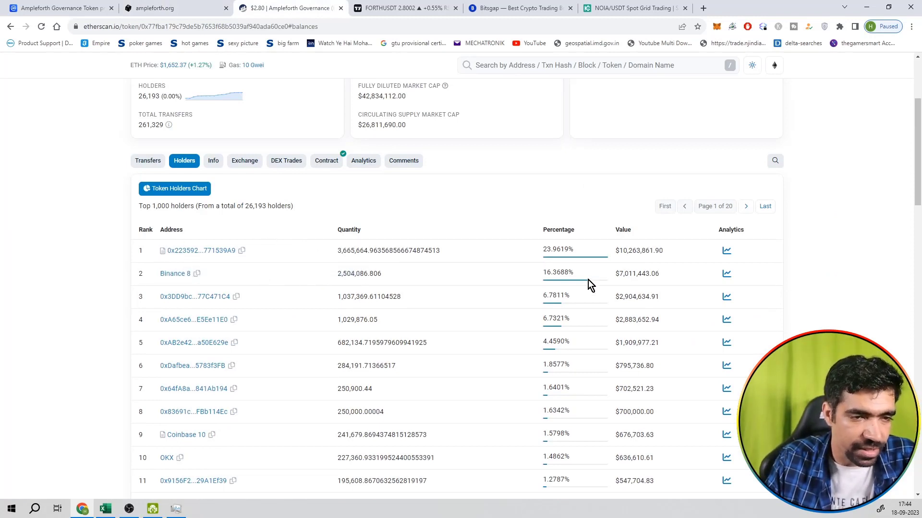
pyautogui.moveTo(538, 237); pyautogui.dragTo(557, 421)
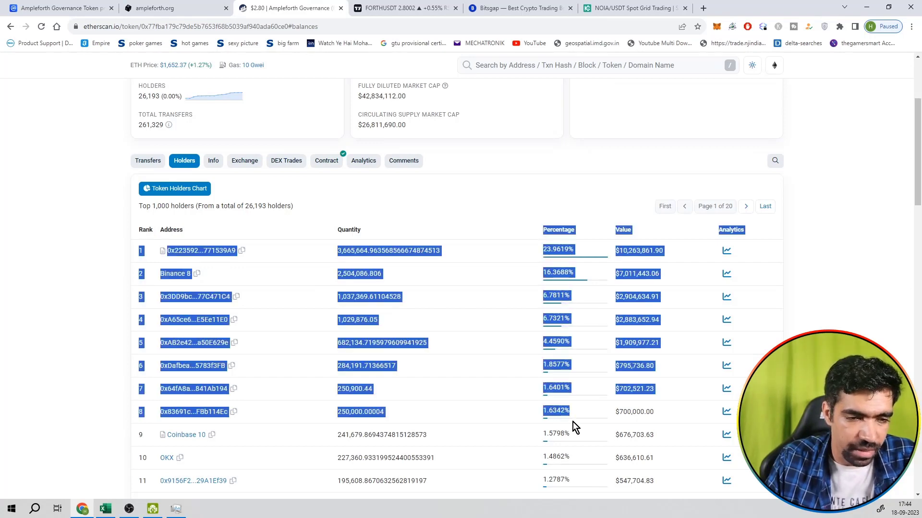
pyautogui.click(573, 421)
# Close the Etherscan tab and highlight the Wrapped AMPL heading and explanation on ampleforth.org
pyautogui.click(341, 7)
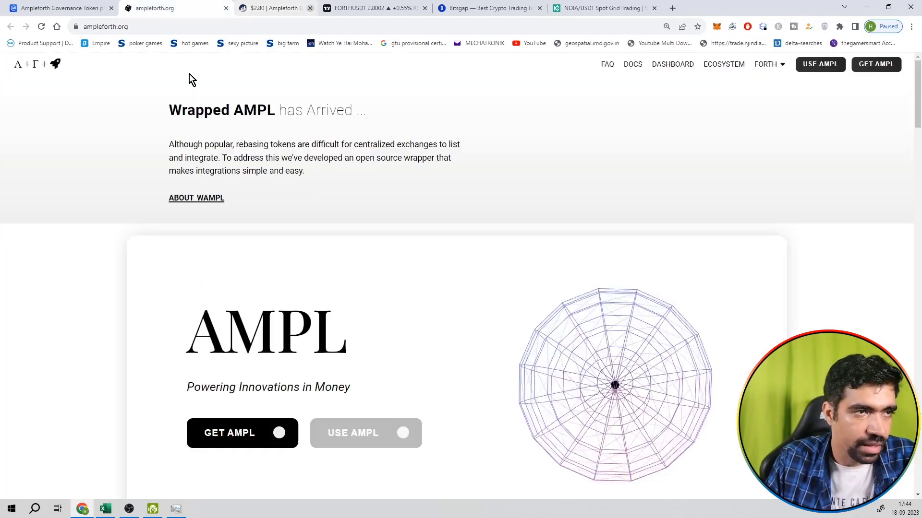
pyautogui.scroll(-2, 390, 280)
pyautogui.scroll(2, 390, 280)
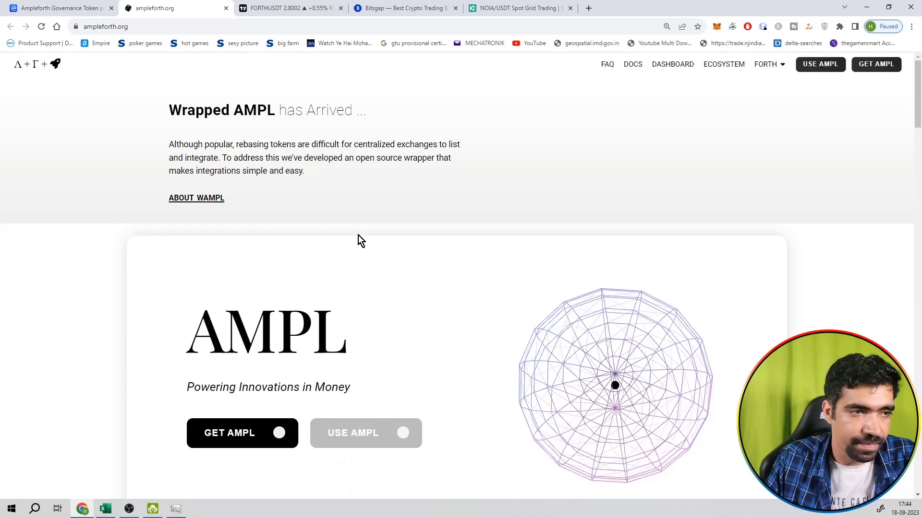
pyautogui.scroll(-5, 358, 236)
pyautogui.scroll(5, 341, 218)
pyautogui.moveTo(177, 112); pyautogui.dragTo(397, 113)
pyautogui.moveTo(171, 144); pyautogui.dragTo(469, 154)
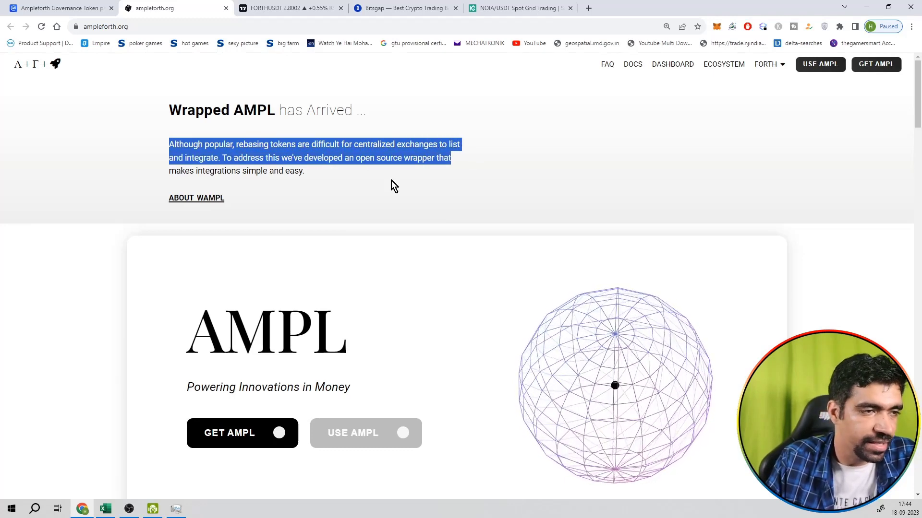
pyautogui.moveTo(390, 185); pyautogui.dragTo(210, 171)
pyautogui.click(357, 185)
# Scroll through the rest of the Ampleforth homepage
pyautogui.scroll(-1, 356, 181)
pyautogui.scroll(1, 357, 181)
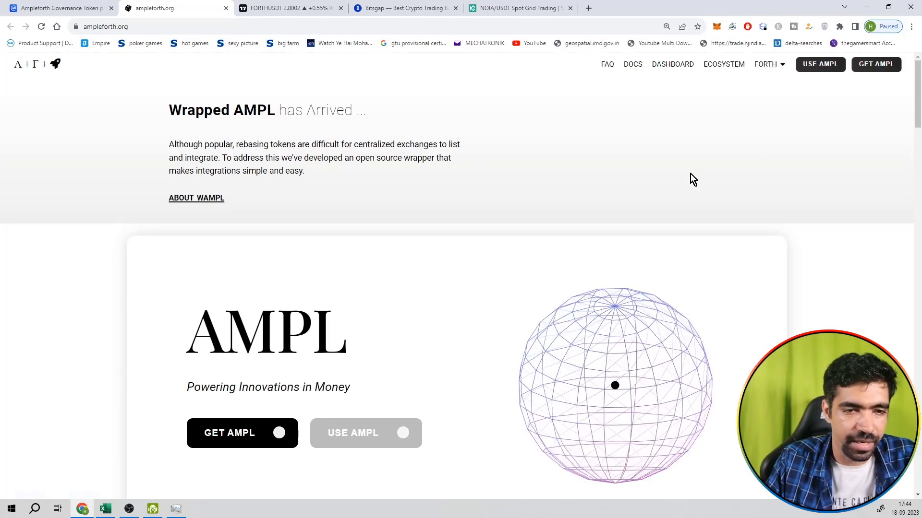
pyautogui.scroll(-10, 692, 178)
pyautogui.scroll(8, 690, 173)
pyautogui.scroll(-6, 691, 172)
pyautogui.scroll(6, 690, 171)
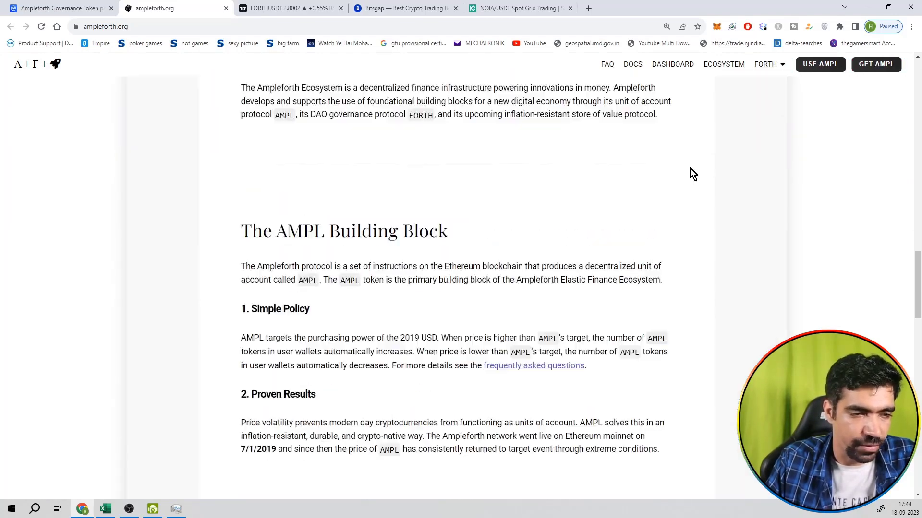
pyautogui.scroll(-12, 690, 169)
pyautogui.scroll(5, 690, 168)
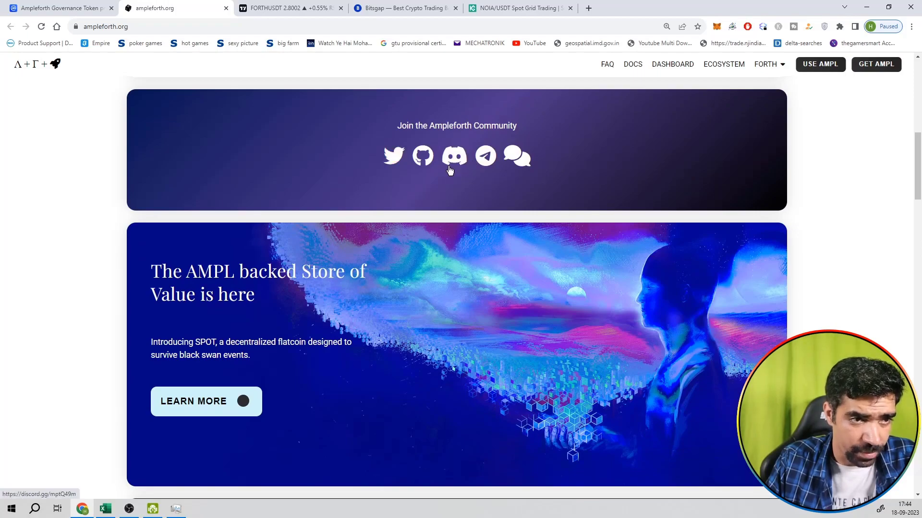
pyautogui.scroll(-7, 701, 225)
pyautogui.scroll(-15, 333, 213)
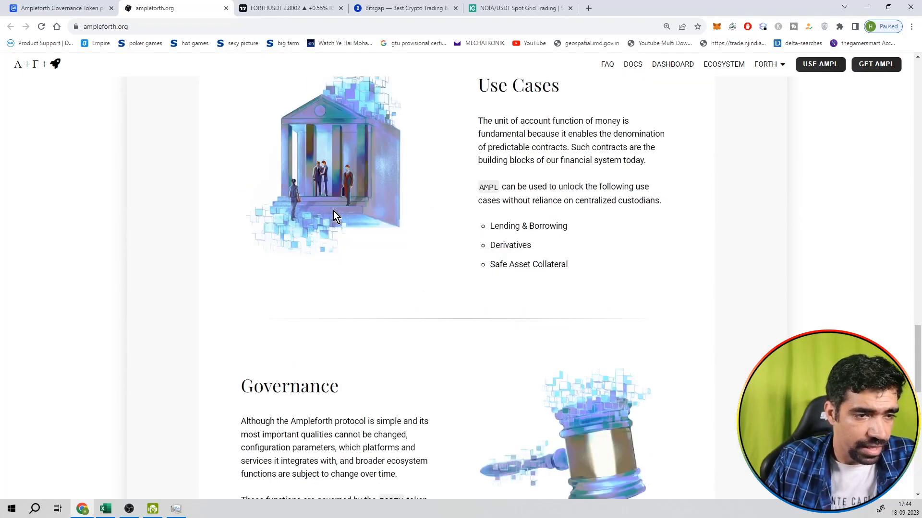
pyautogui.scroll(15, 336, 209)
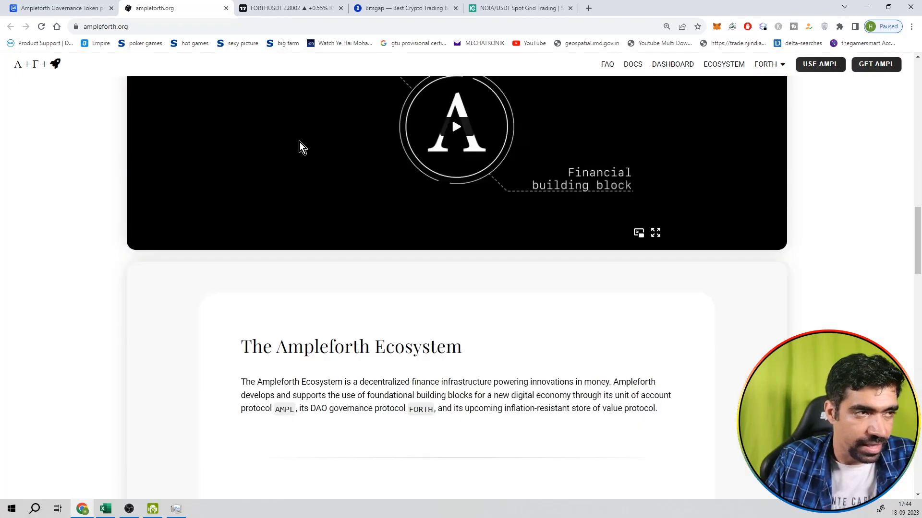
# Close the ampleforth.org tab and return to CoinMarketCap's FORTH page
pyautogui.hotkey('ctrl', 'shift', 'Tab')
pyautogui.click(211, 8)
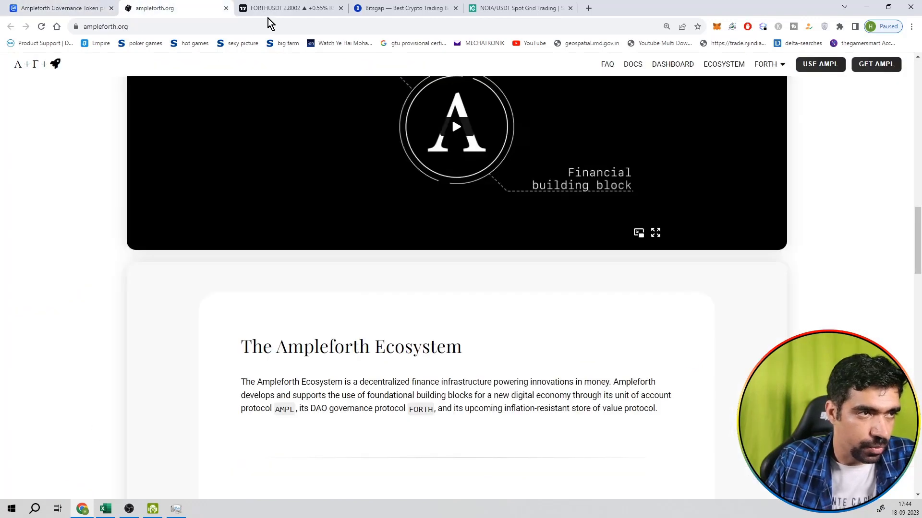
pyautogui.click(226, 9)
pyautogui.moveTo(143, 94)
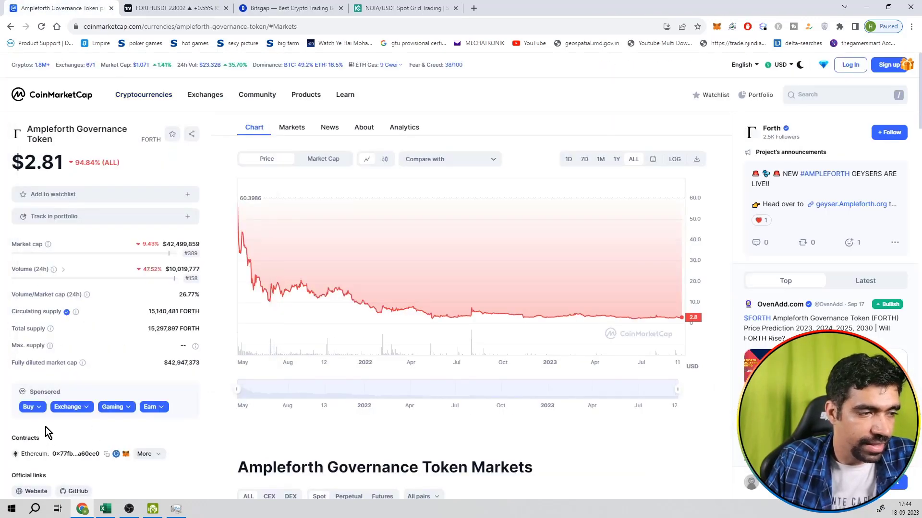
# Draw horizontal lines at 2.1439 and 4.0320 on the FORTHUSDT TradingView chart
pyautogui.click(162, 8)
pyautogui.hotkey('ctrl', 'shift', 'Tab')
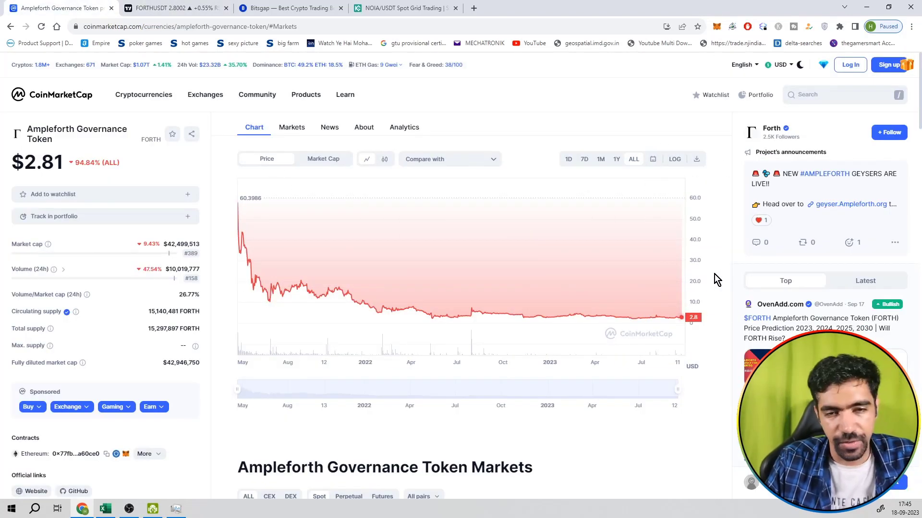
pyautogui.click(211, 8)
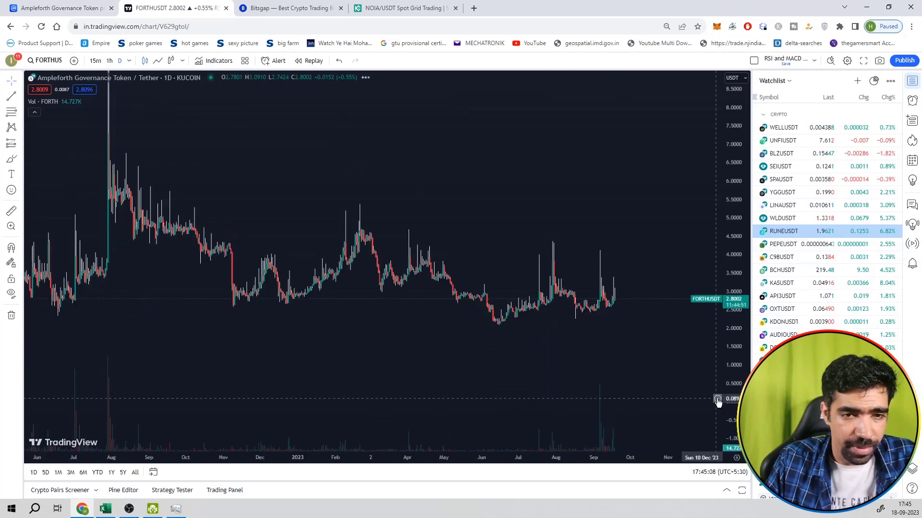
pyautogui.scroll(-3, 632, 269)
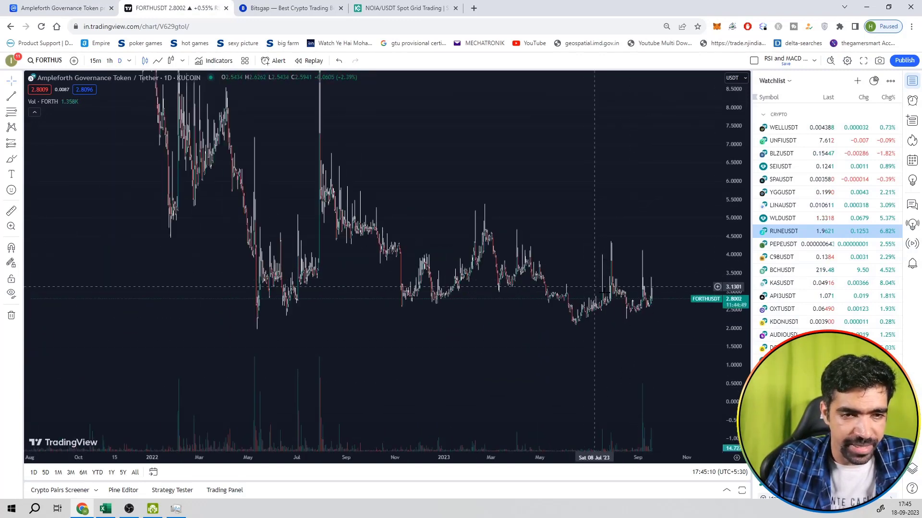
pyautogui.scroll(3, 594, 287)
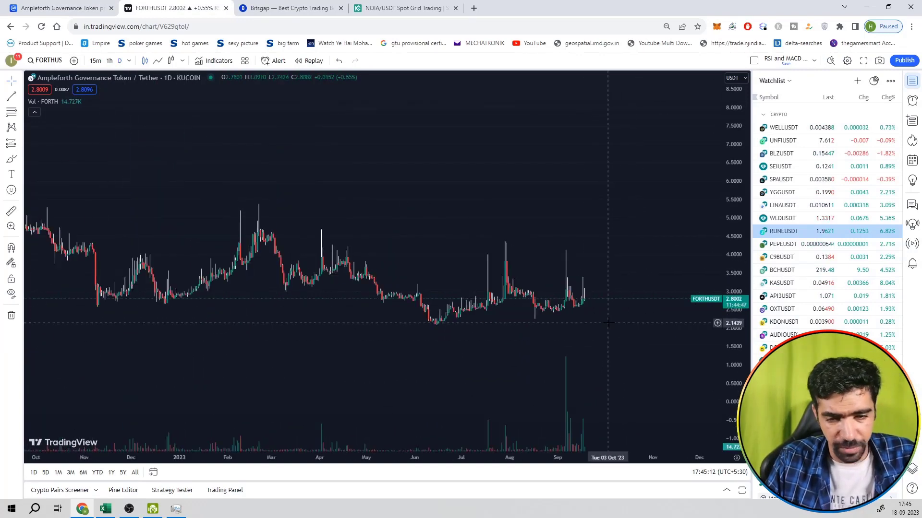
pyautogui.hotkey('alt', 'h')
pyautogui.scroll(3, 610, 297)
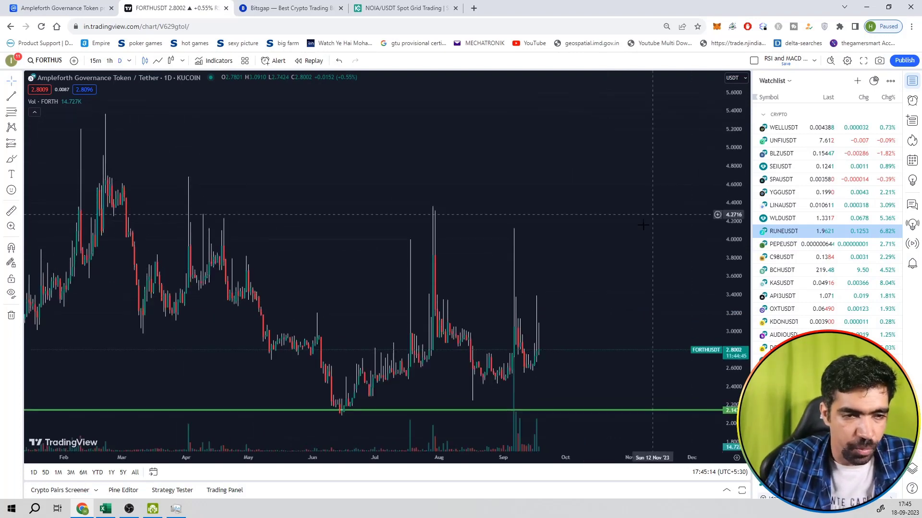
pyautogui.hotkey('alt', 'h')
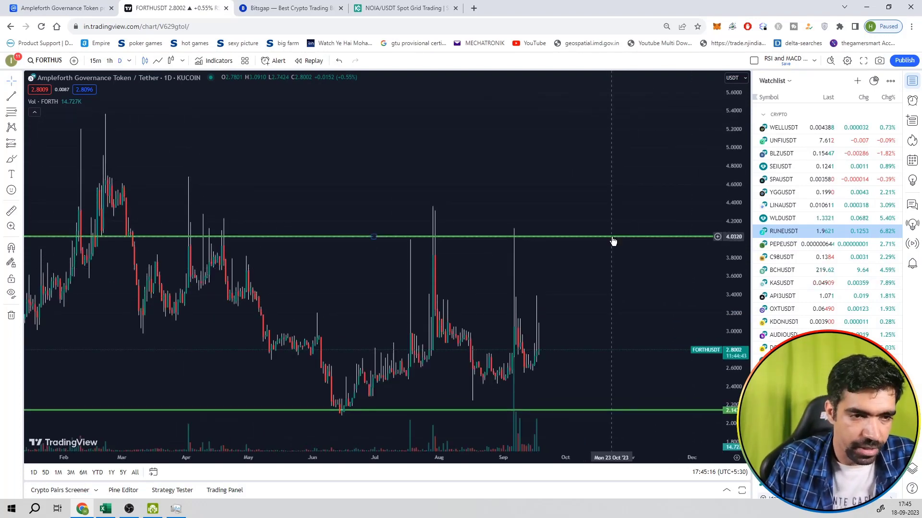
pyautogui.scroll(3, 612, 238)
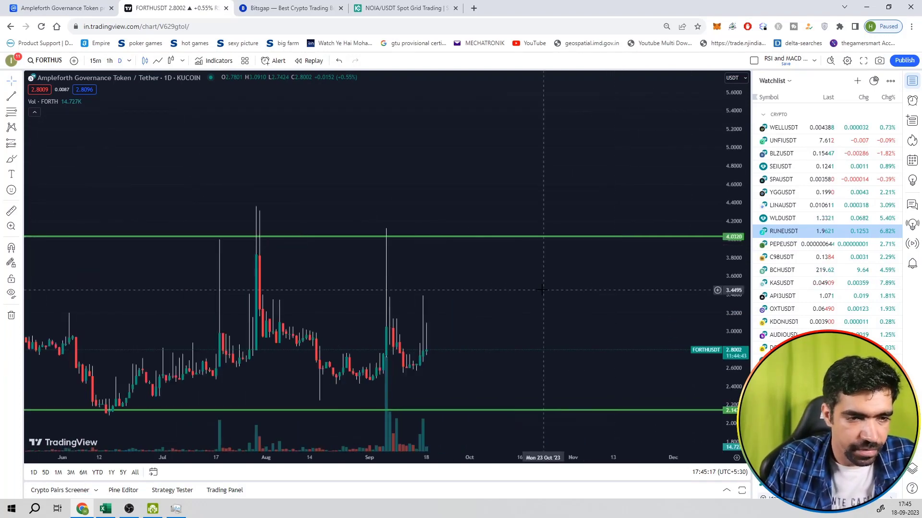
# Place a long position at 2.80 with target 4.032 and stop near 2.13
pyautogui.click(436, 280)
pyautogui.moveTo(437, 242); pyautogui.dragTo(438, 168)
pyautogui.moveTo(442, 325); pyautogui.dragTo(443, 342)
pyautogui.scroll(-2, 391, 257)
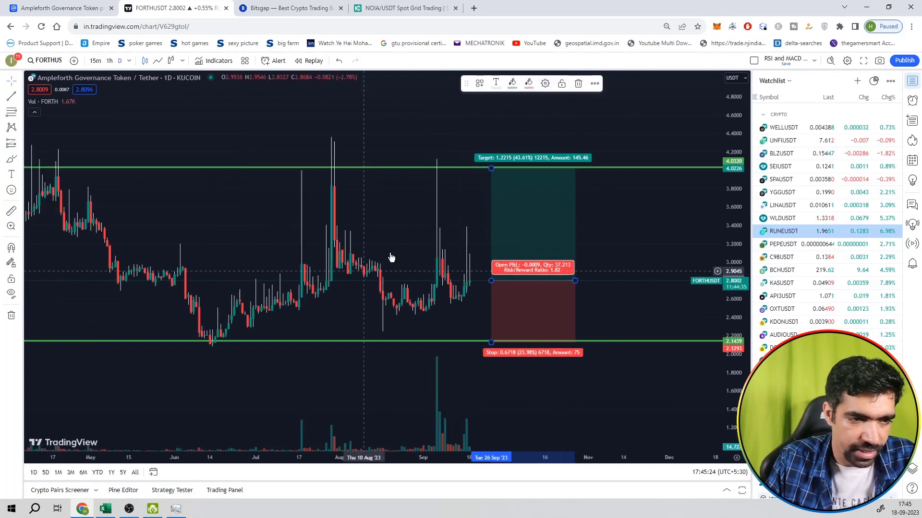
pyautogui.click(280, 7)
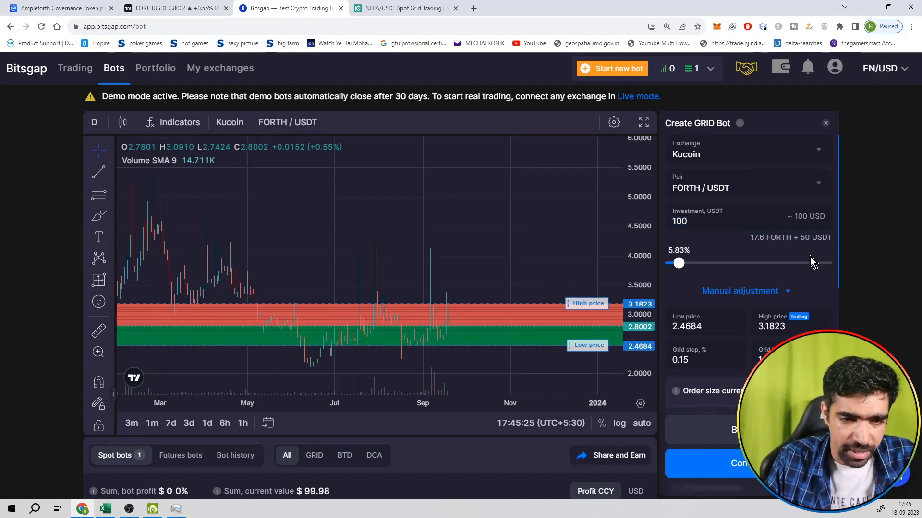
# Set the Bitsgap bot's low price 2 and high price 4, disable Trailing Up, and backtest
pyautogui.click(705, 326)
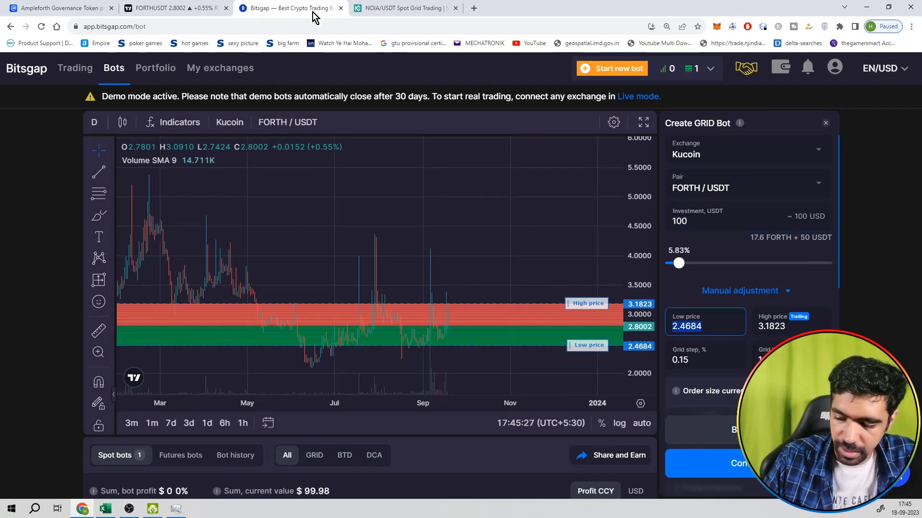
pyautogui.write('2')
pyautogui.click(755, 323)
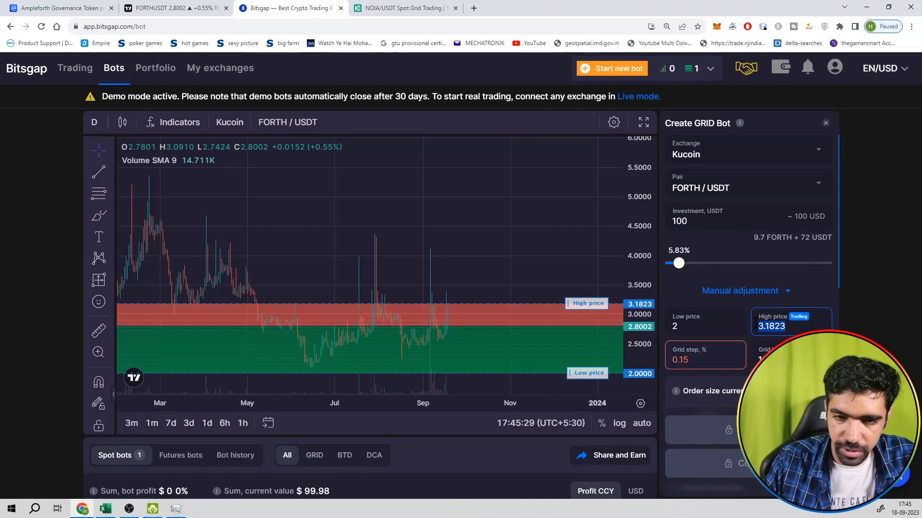
pyautogui.write('4')
pyautogui.click(739, 356)
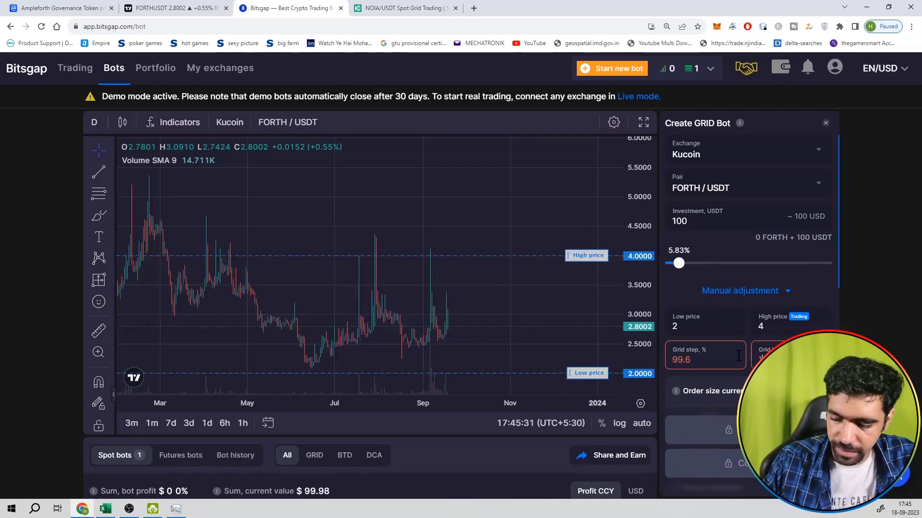
pyautogui.scroll(-3, 730, 289)
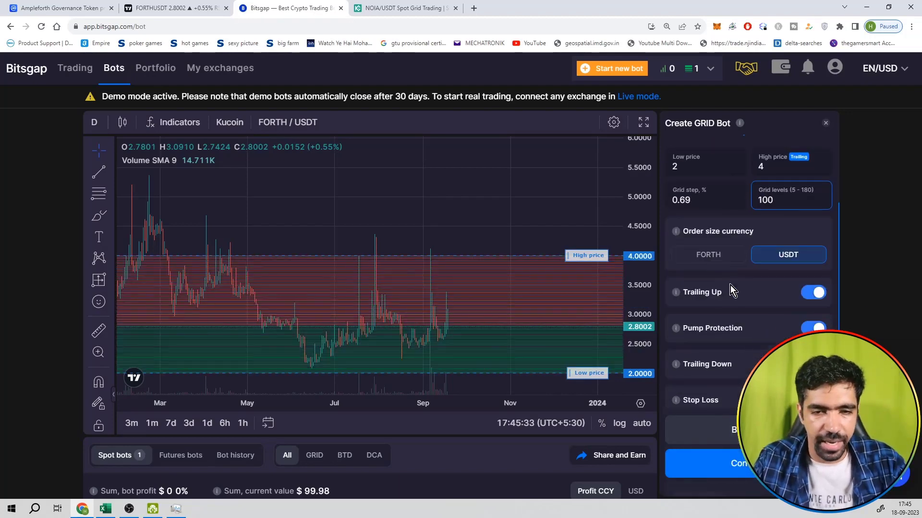
pyautogui.click(816, 293)
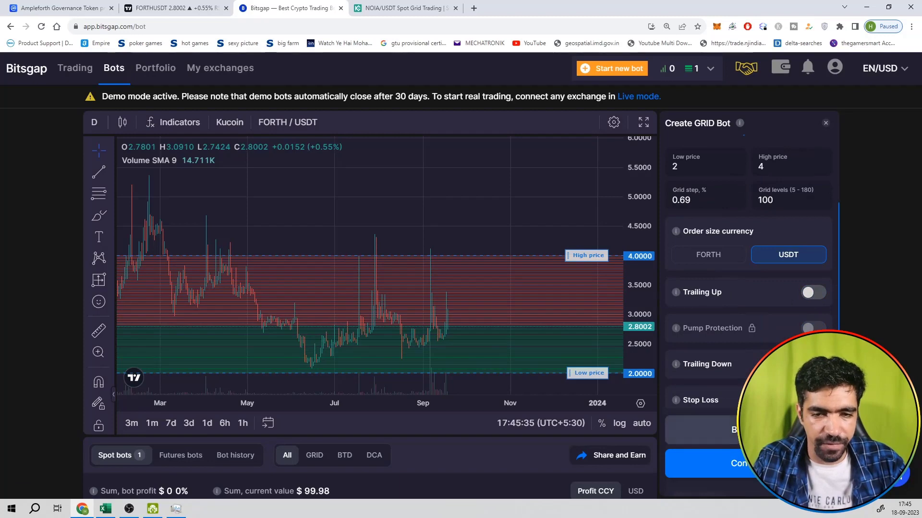
pyautogui.click(703, 429)
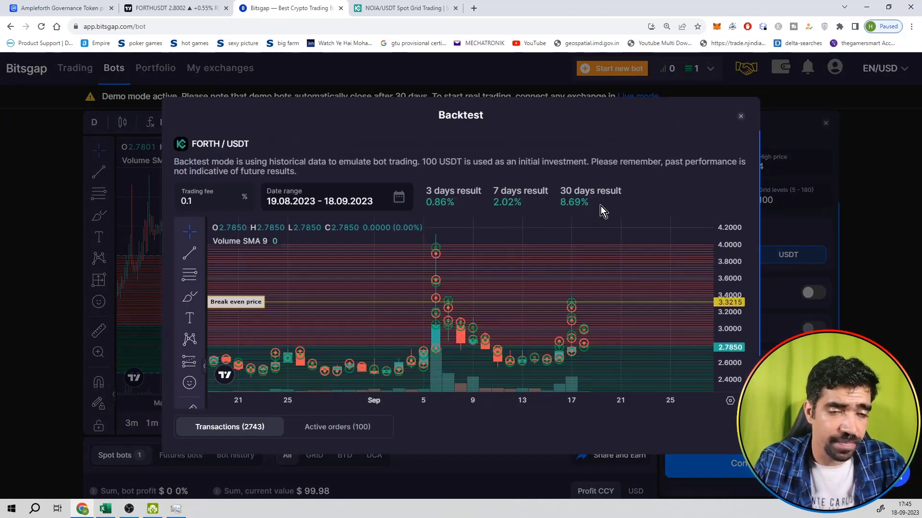
# Change grid levels from 100 to 50 and re-run the backtest, now showing 10.98% over 30 days
pyautogui.scroll(-3, 600, 206)
pyautogui.click(740, 116)
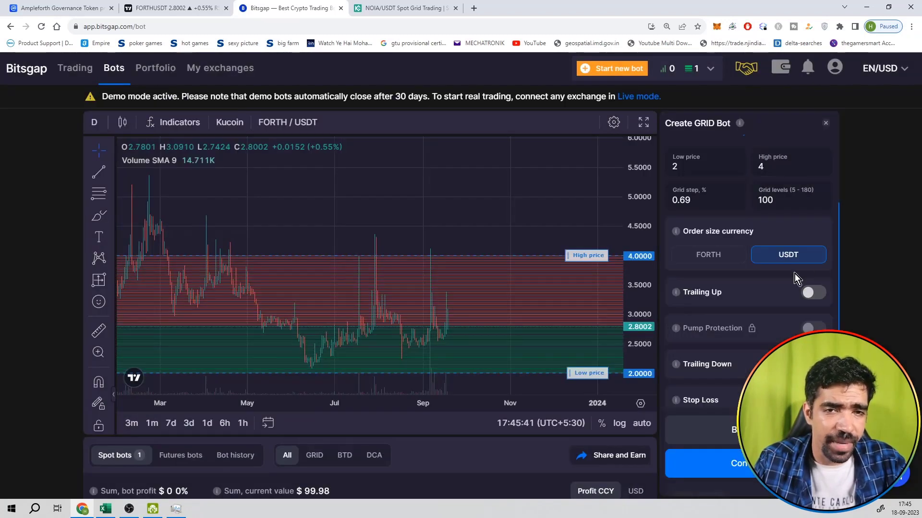
pyautogui.scroll(3, 774, 272)
pyautogui.doubleClick(680, 221)
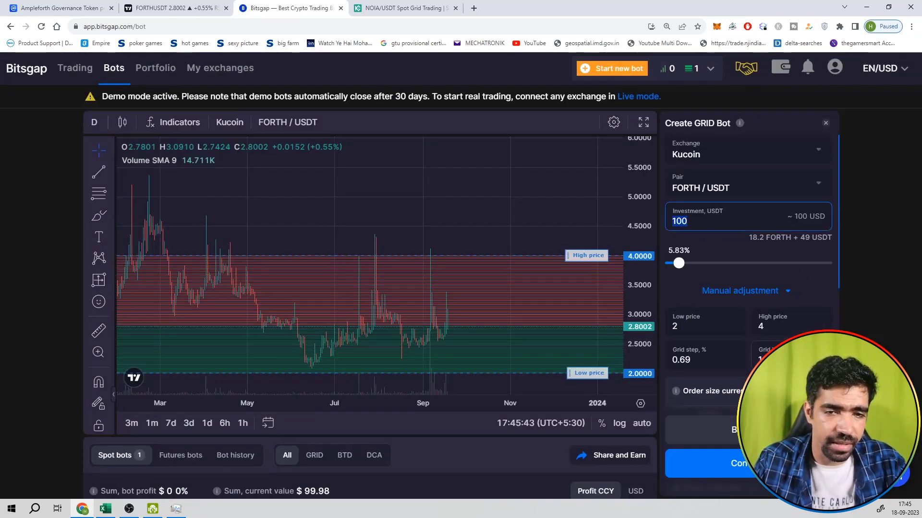
pyautogui.doubleClick(758, 360)
pyautogui.write('50')
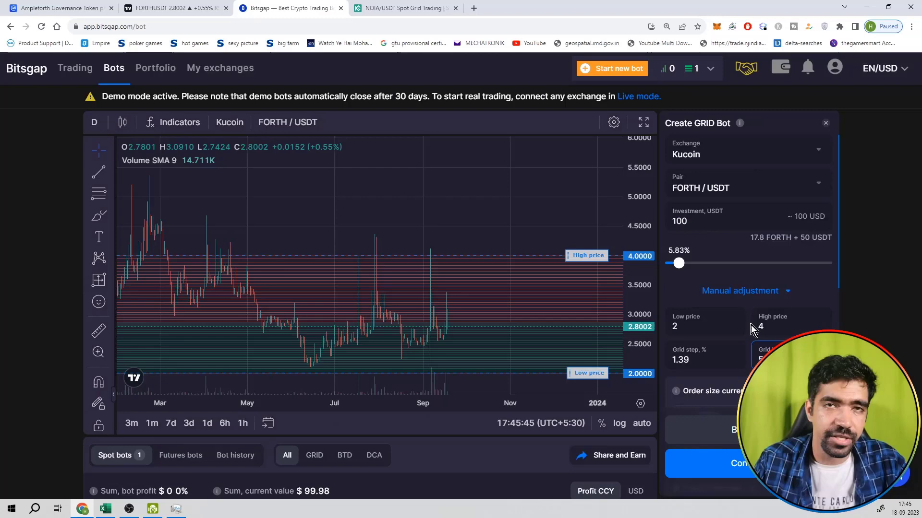
pyautogui.click(720, 429)
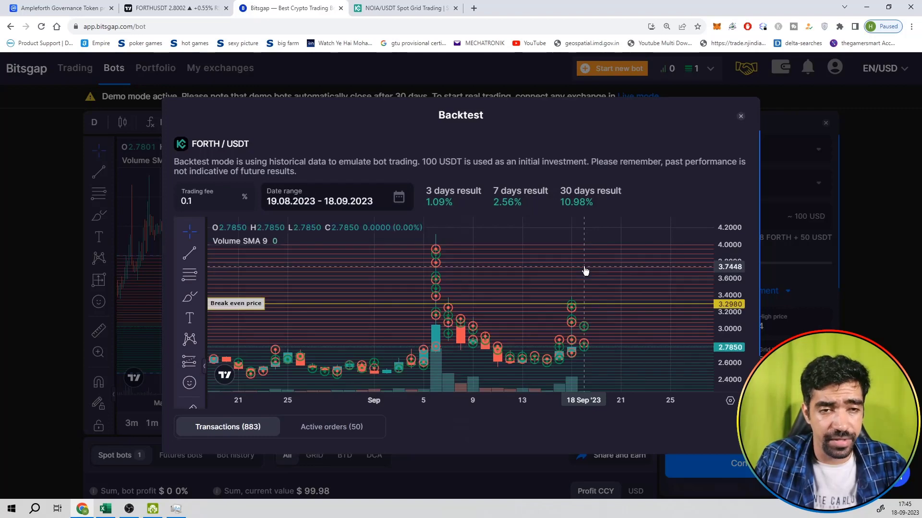
pyautogui.click(740, 117)
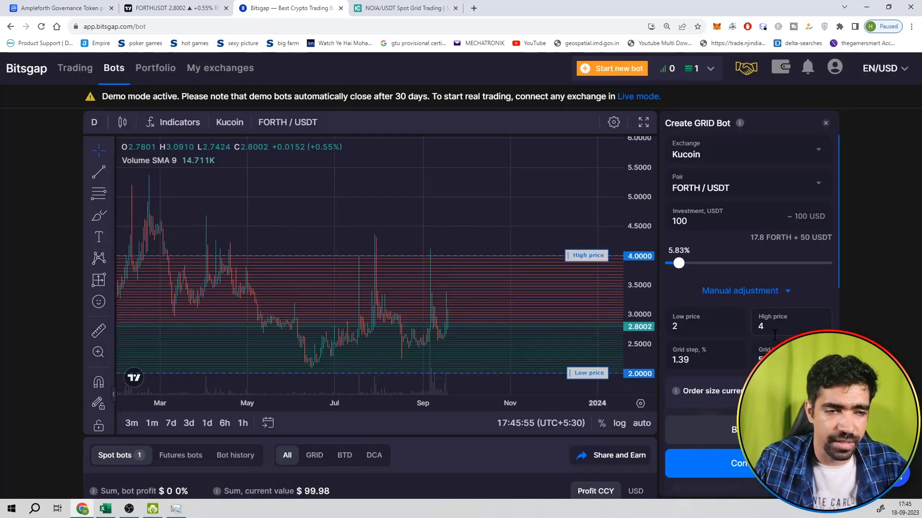
# Show the Preview GRID Bot summary, then go to KuCoin and select the FORTH search term
pyautogui.click(738, 476)
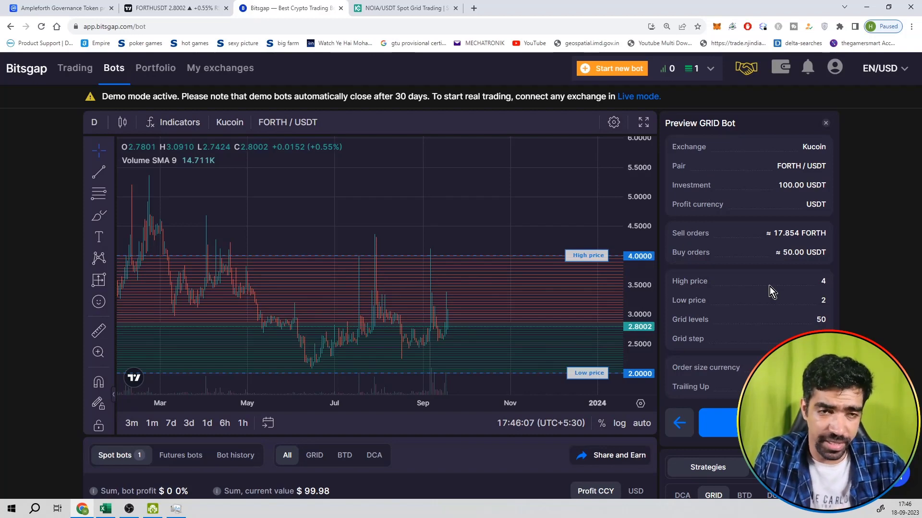
pyautogui.click(403, 8)
pyautogui.doubleClick(16, 168)
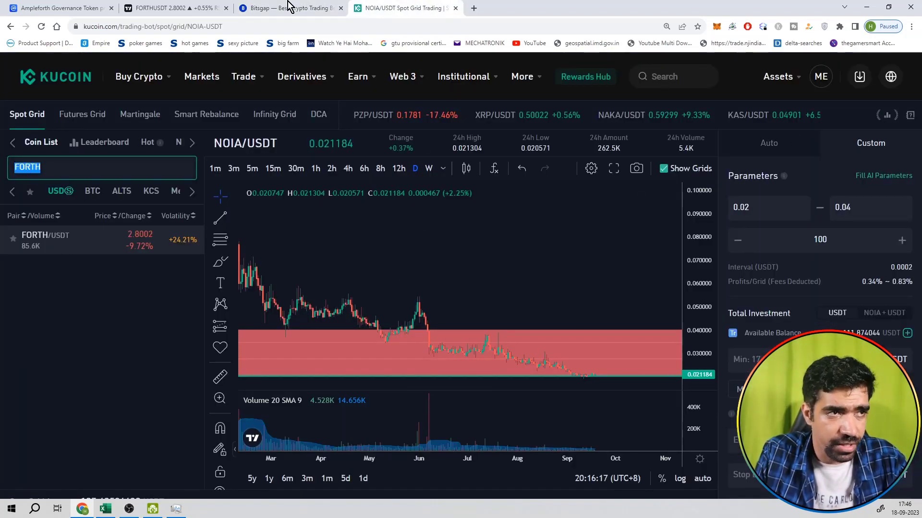
# Enter a 2–4 price range on KuCoin, then load the FORTH/USDT pair from the coin list
pyautogui.click(173, 7)
pyautogui.click(362, 7)
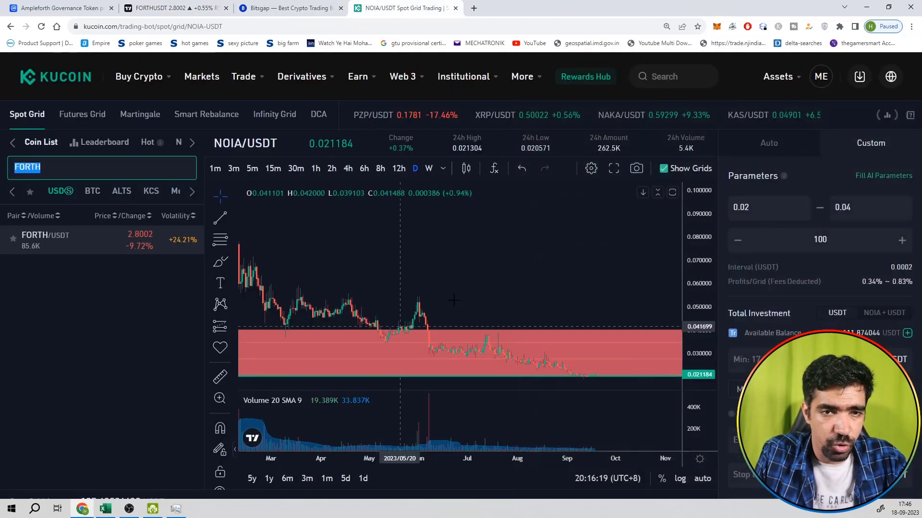
pyautogui.doubleClick(759, 211)
pyautogui.write('2')
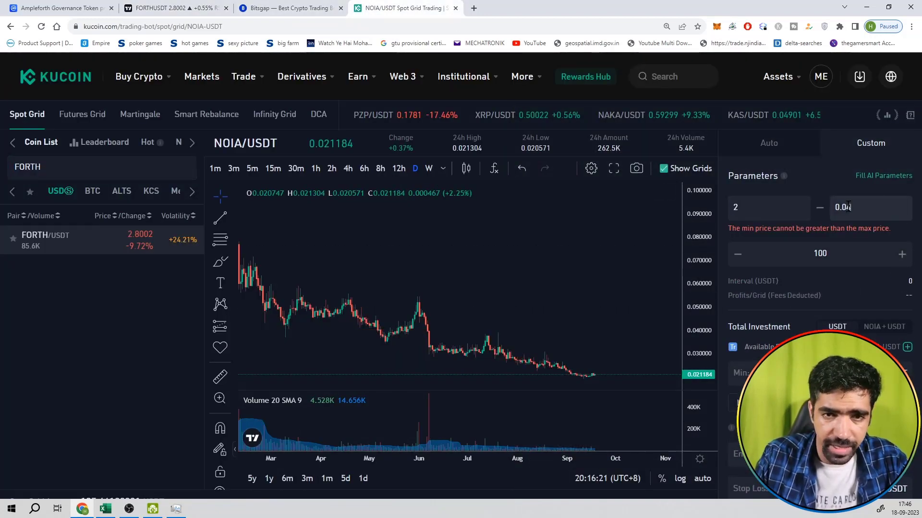
pyautogui.press('Tab')
pyautogui.write('45')
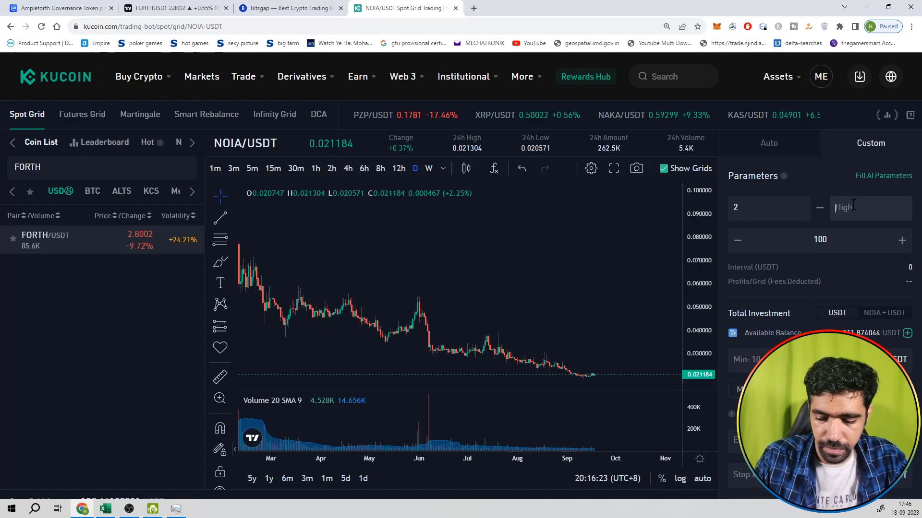
pyautogui.press('BackSpace')
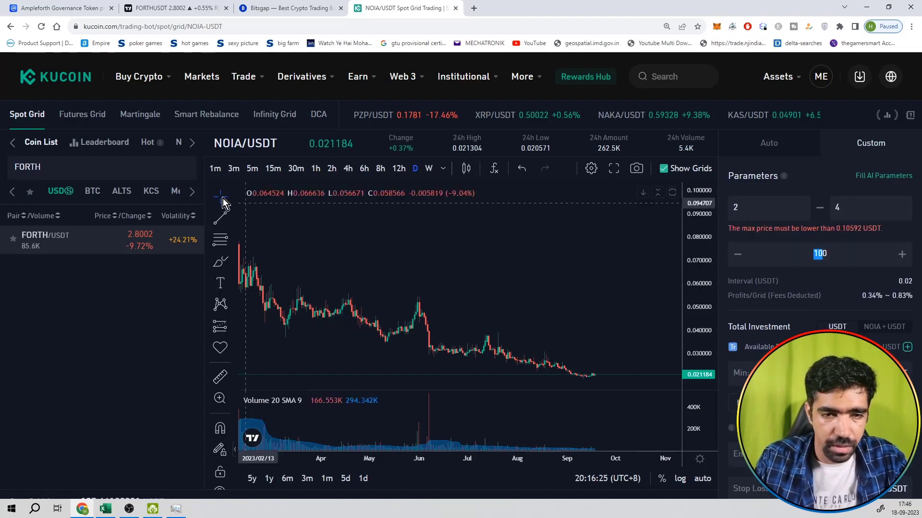
pyautogui.click(49, 238)
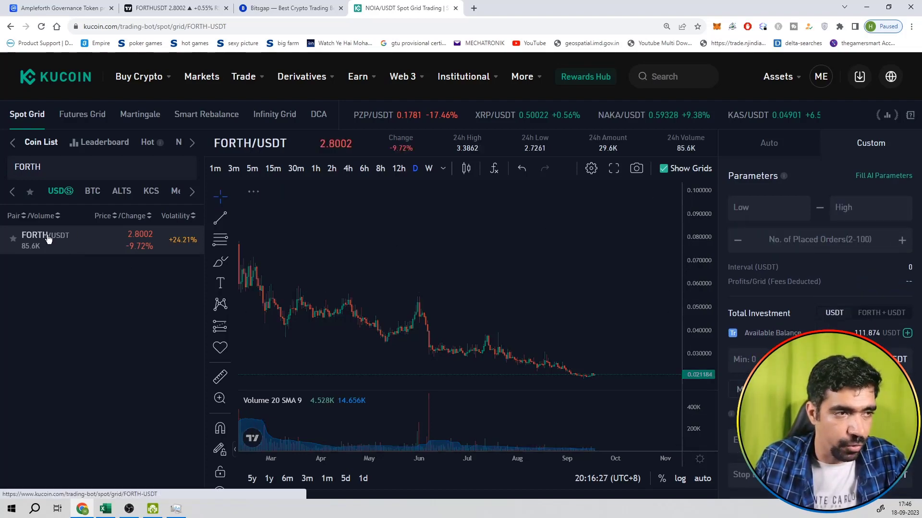
# Fill in the FORTH/USDT custom parameters for a 2–4 range and 50 orders, giving a 0.04 interval
pyautogui.click(785, 204)
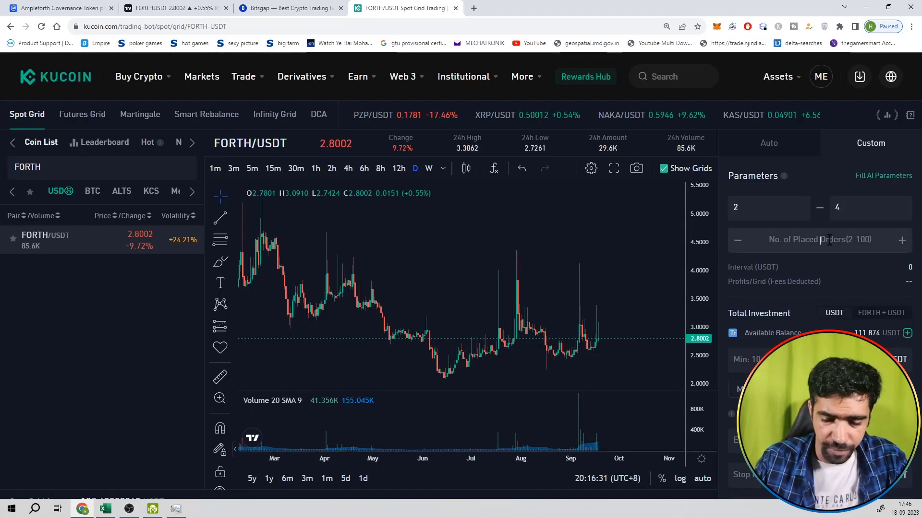
pyautogui.write('50')
pyautogui.scroll(-2, 781, 312)
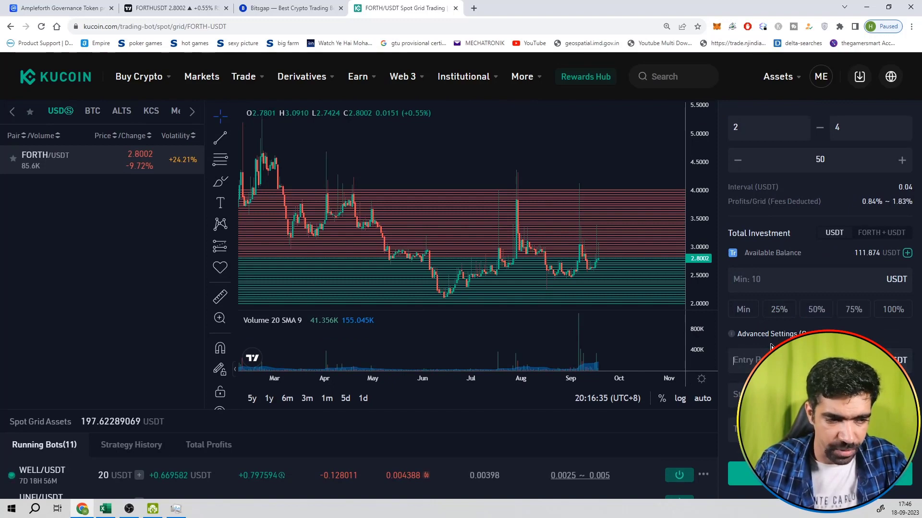
pyautogui.scroll(-2, 792, 307)
pyautogui.scroll(4, 792, 307)
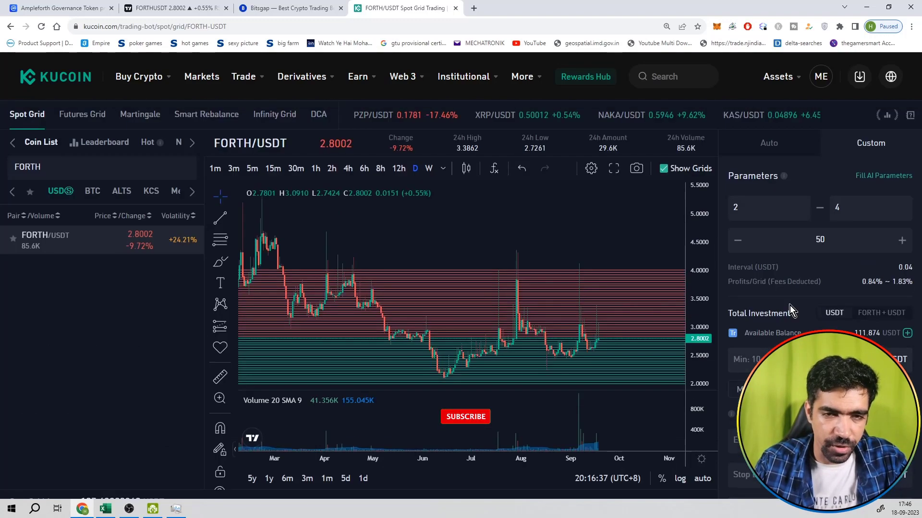
pyautogui.moveTo(845, 207); pyautogui.dragTo(814, 213)
pyautogui.scroll(-4, 814, 212)
pyautogui.click(768, 349)
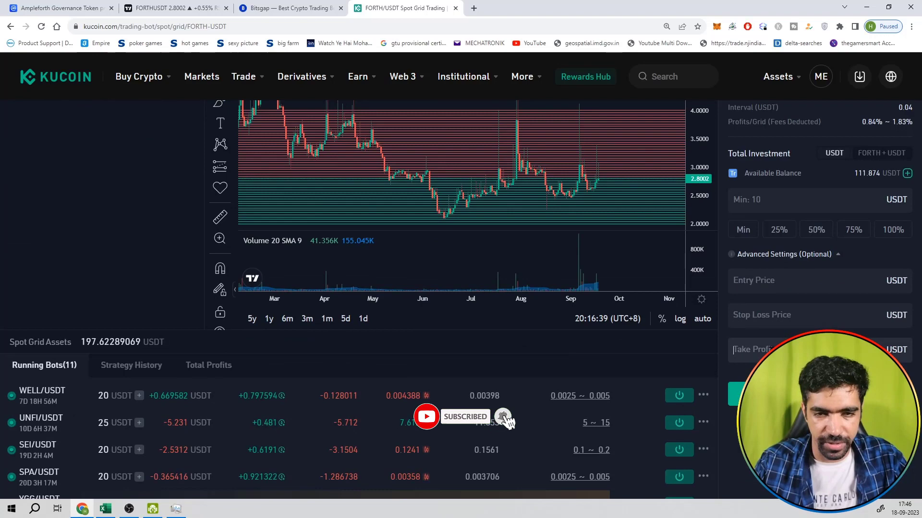
pyautogui.write('4.01')
pyautogui.scroll(4, 43, 197)
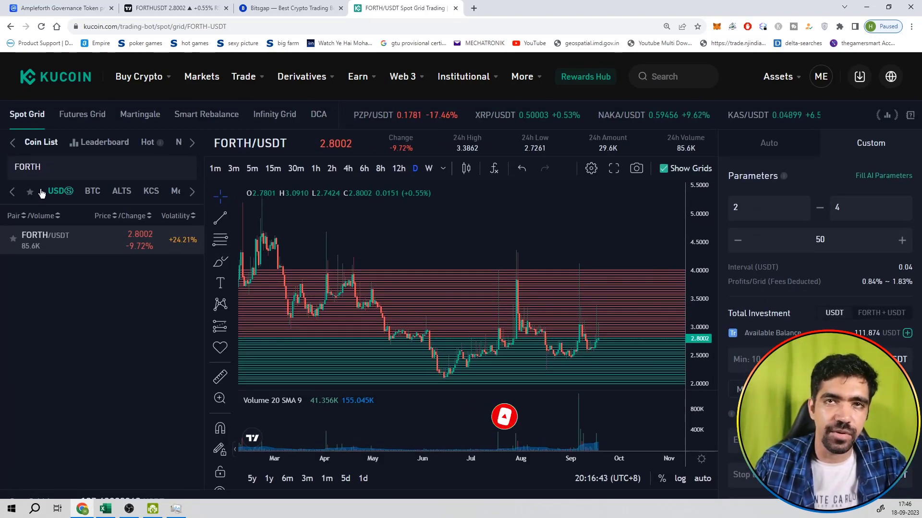
# Move from Bitsgap past the CoinMarketCap tab to the Crypto Bubbles daily performance page
pyautogui.click(280, 10)
pyautogui.click(63, 8)
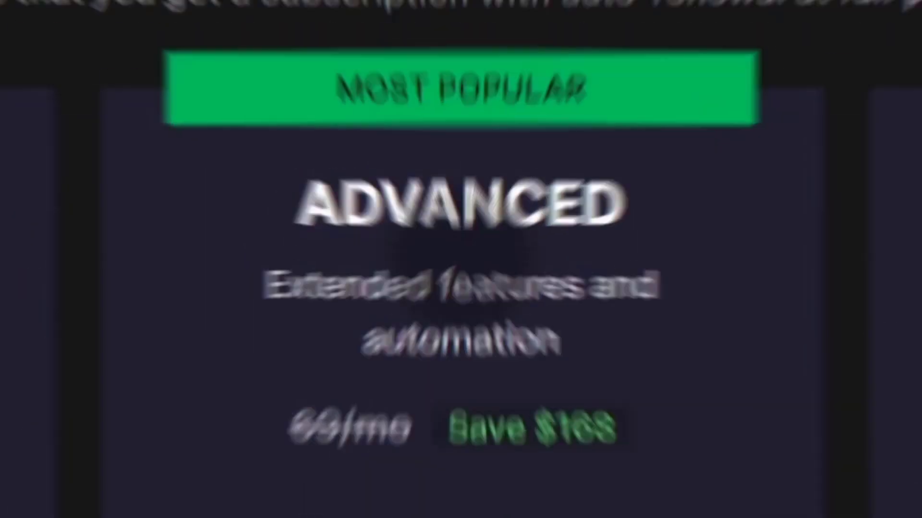
pyautogui.click(609, 7)
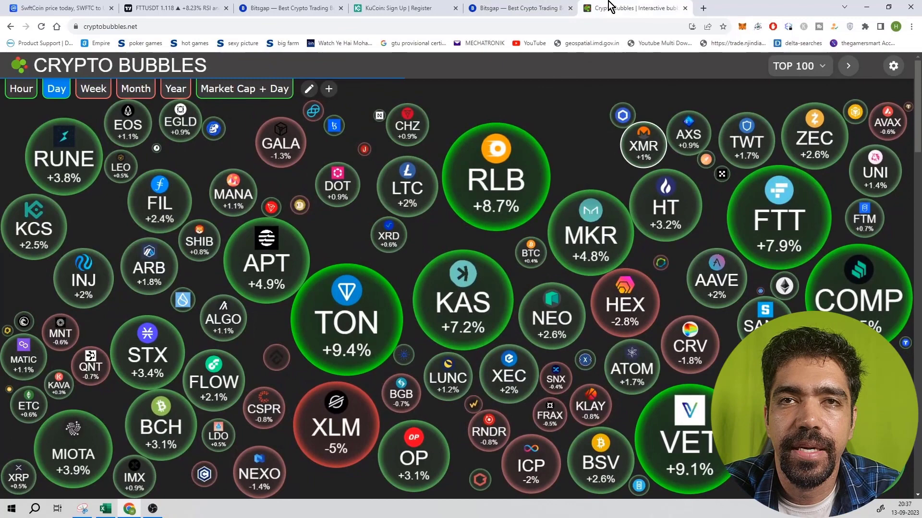